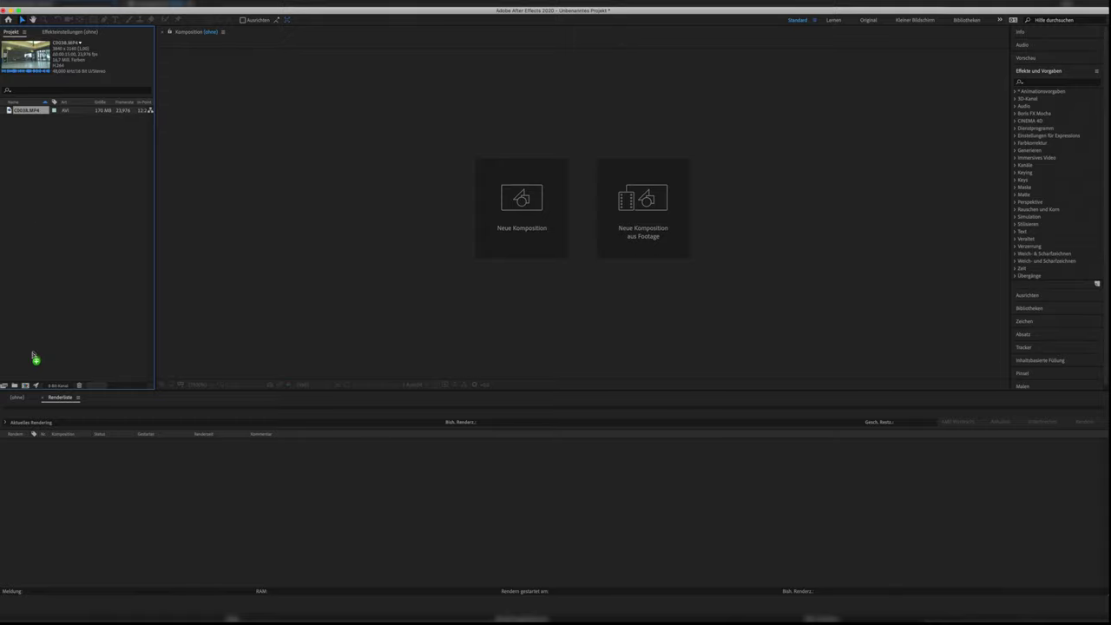
Build composition C0038 from the C0038.MP4 mall storefront clip
{"action": "left_click_drag", "start_coordinate": [35, 358], "coordinate": [25, 385]}
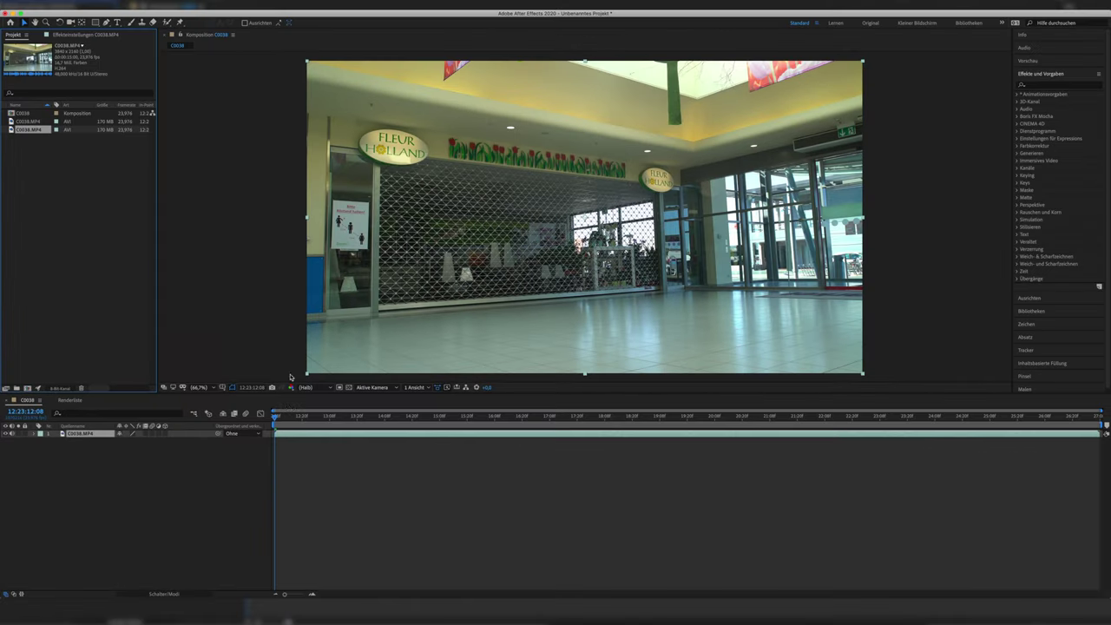
Step back a few frames, then queue the composition for rendering with PNG Sequenz output
{"action": "left_click_drag", "start_coordinate": [519, 418], "coordinate": [506, 436]}
{"action": "key", "text": "Delete"}
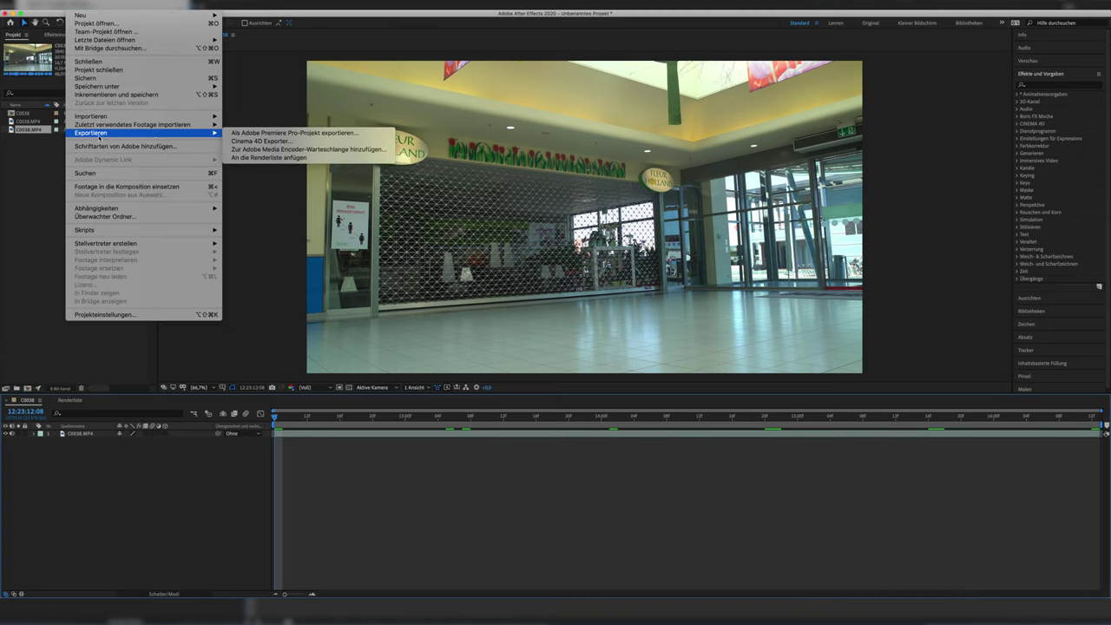
{"action": "left_click", "coordinate": [294, 158]}
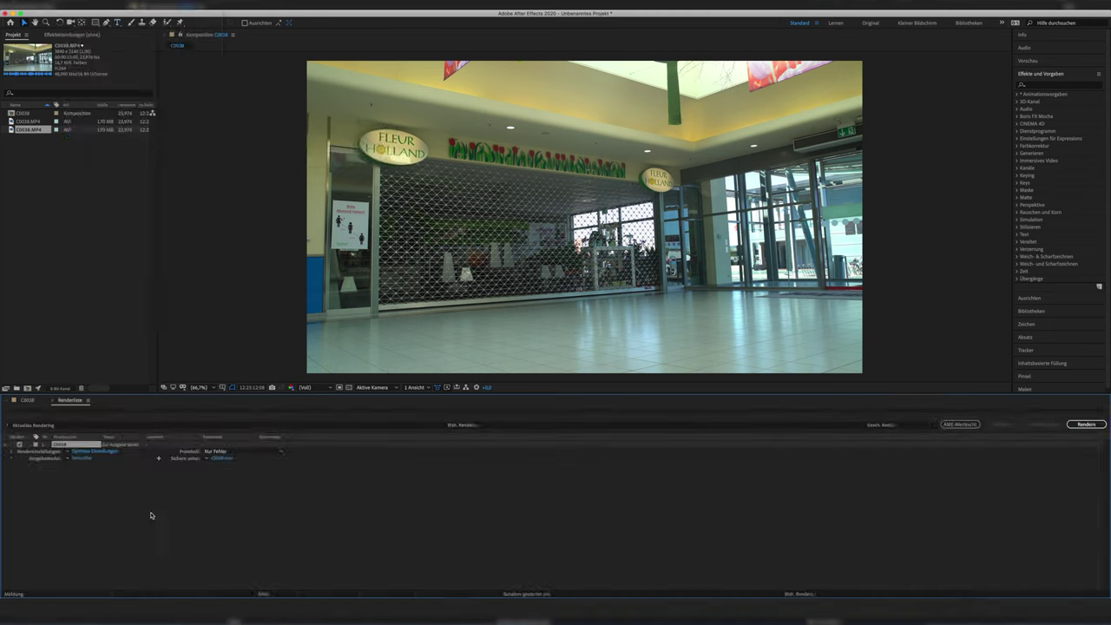
{"action": "left_click", "coordinate": [87, 449]}
{"action": "left_click", "coordinate": [121, 95]}
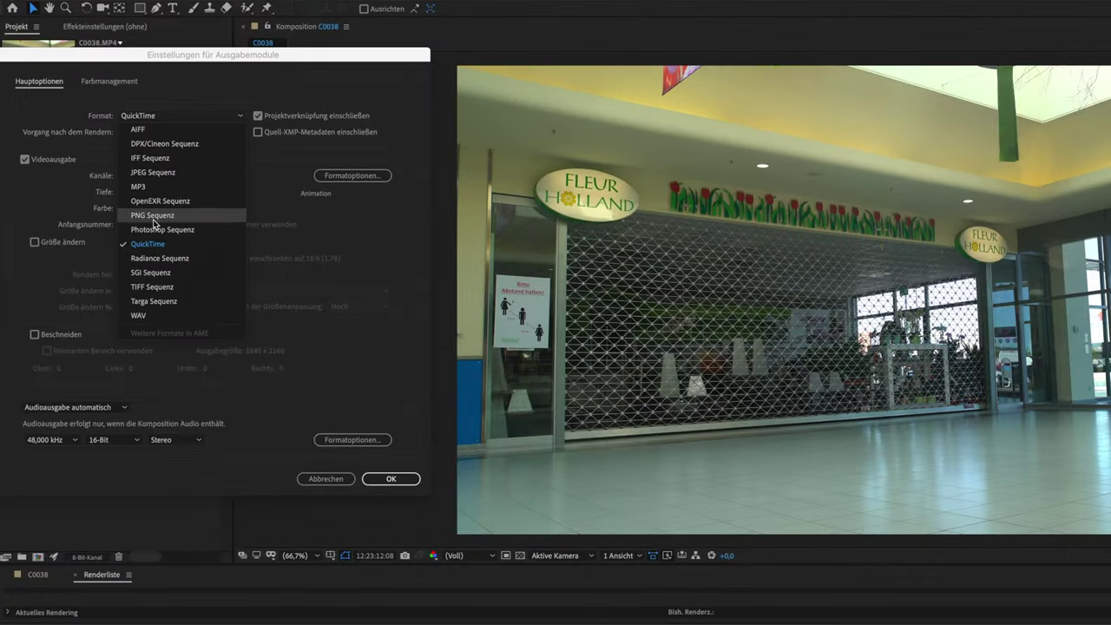
{"action": "left_click", "coordinate": [153, 215]}
{"action": "left_click", "coordinate": [375, 479]}
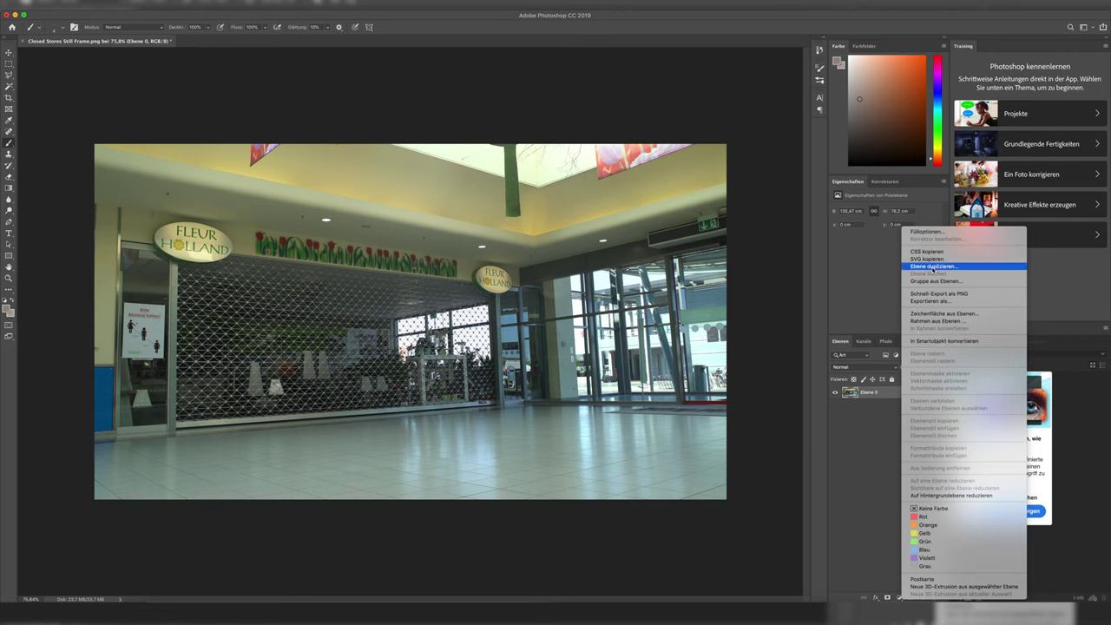
Duplicate the still-frame photo layer in Photoshop to retouch the signs
{"action": "left_click", "coordinate": [933, 267]}
{"action": "scroll", "coordinate": [163, 279], "scroll_direction": "up", "scroll_amount": 10}
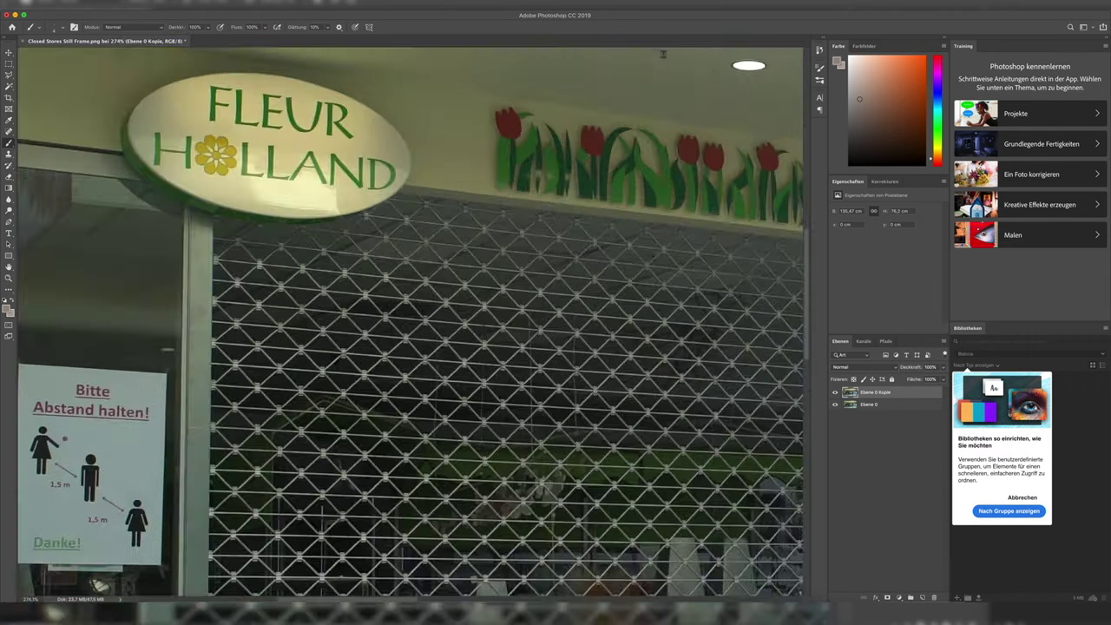
{"action": "scroll", "coordinate": [412, 321], "scroll_direction": "up", "scroll_amount": 5}
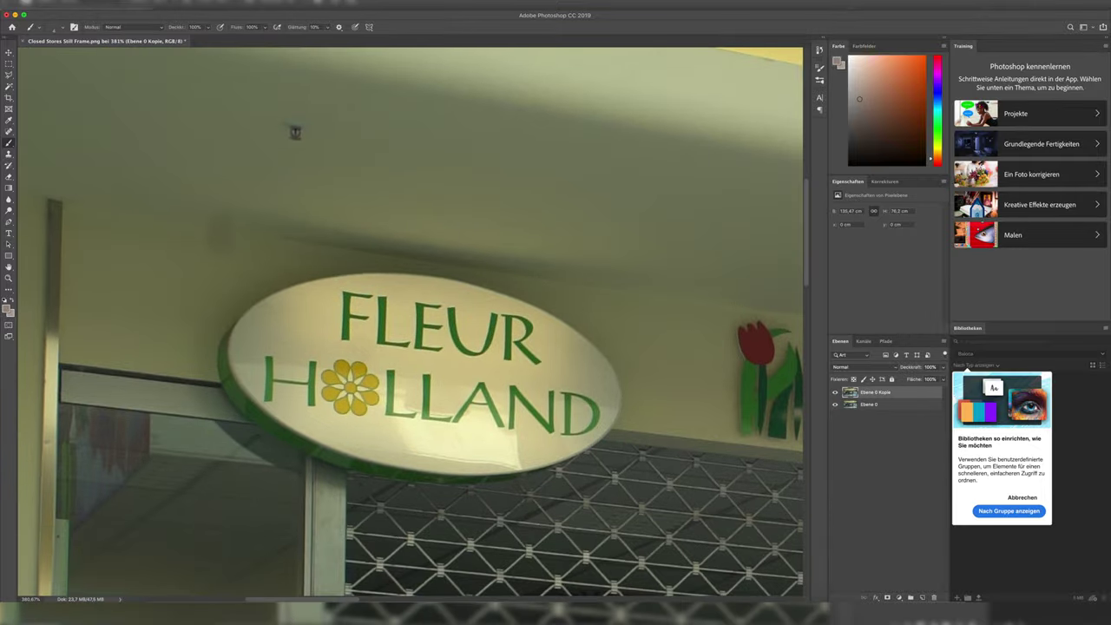
{"action": "scroll", "coordinate": [412, 321], "scroll_direction": "up", "scroll_amount": 2}
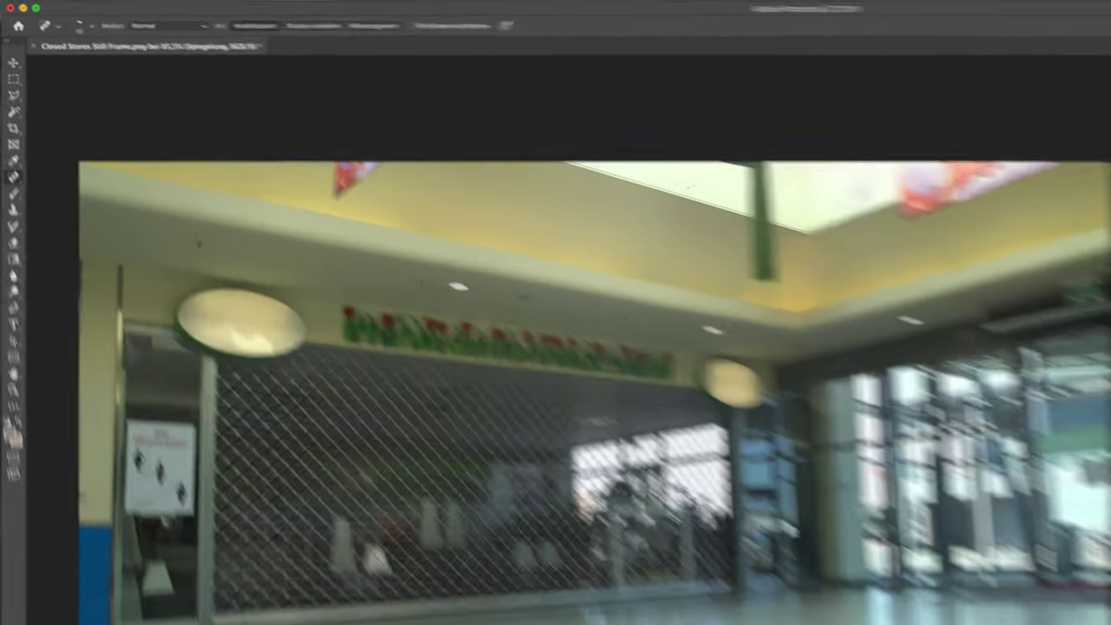
Export the retouched still frame as PNG and add it to the C0038 composition
{"action": "left_click", "coordinate": [95, 4]}
{"action": "mouse_move", "coordinate": [126, 117]}
{"action": "left_click", "coordinate": [293, 141]}
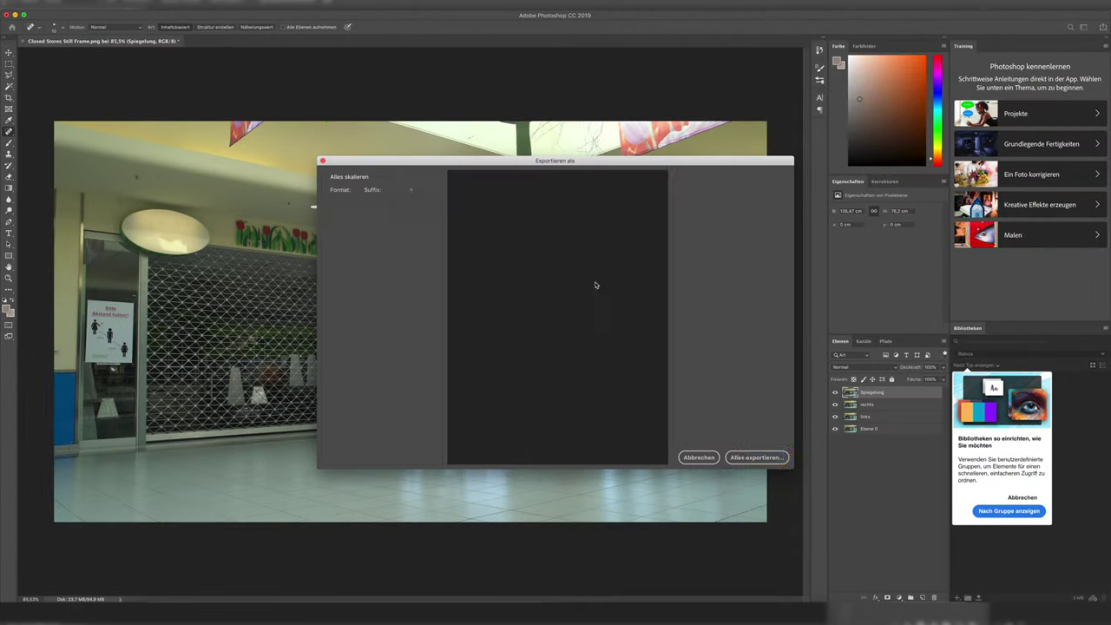
{"action": "left_click", "coordinate": [747, 462]}
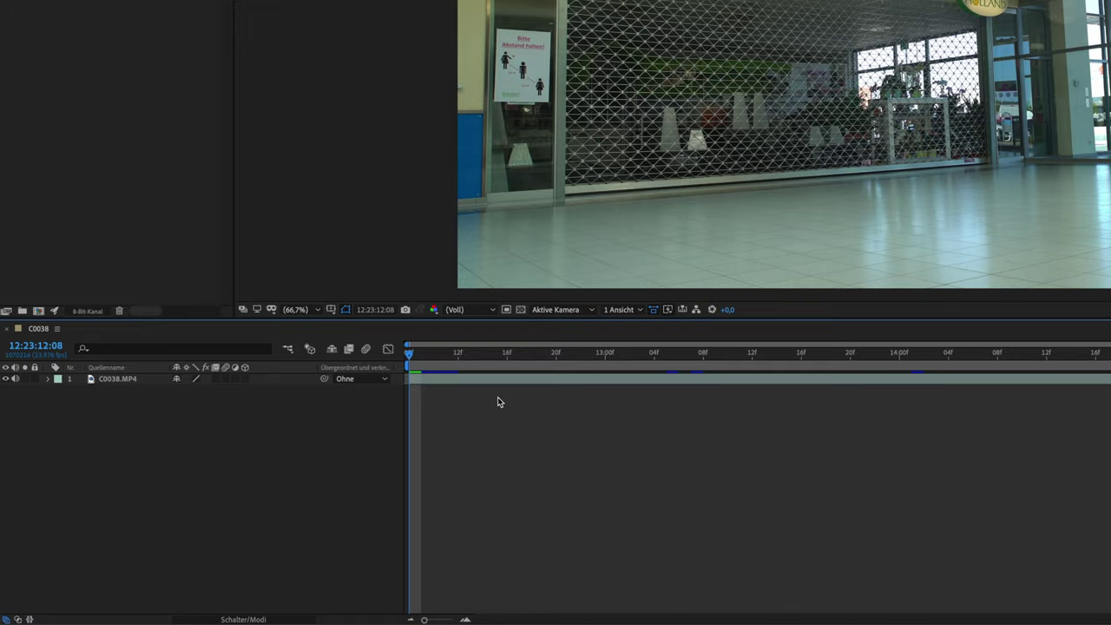
{"action": "left_click_drag", "start_coordinate": [329, 445], "coordinate": [324, 449]}
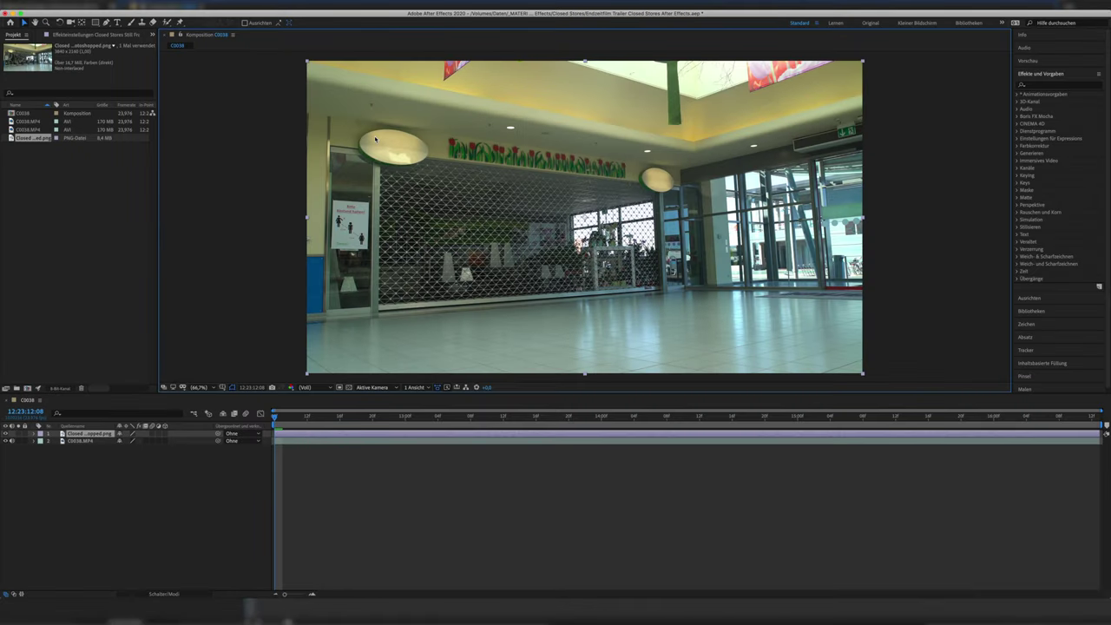
Set the feather (Weiche Maskenkante) of the first sign mask
{"action": "scroll", "coordinate": [375, 139], "scroll_direction": "up", "scroll_amount": 6}
{"action": "scroll", "coordinate": [376, 138], "scroll_direction": "down", "scroll_amount": 5}
{"action": "scroll", "coordinate": [377, 138], "scroll_direction": "up", "scroll_amount": 2}
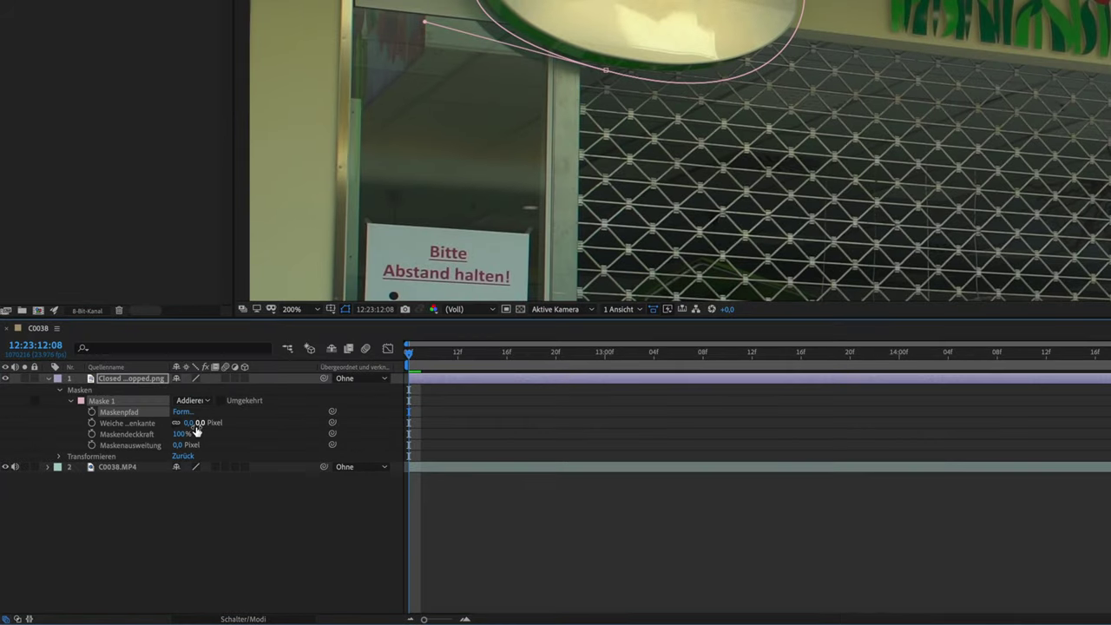
{"action": "left_click", "coordinate": [151, 425]}
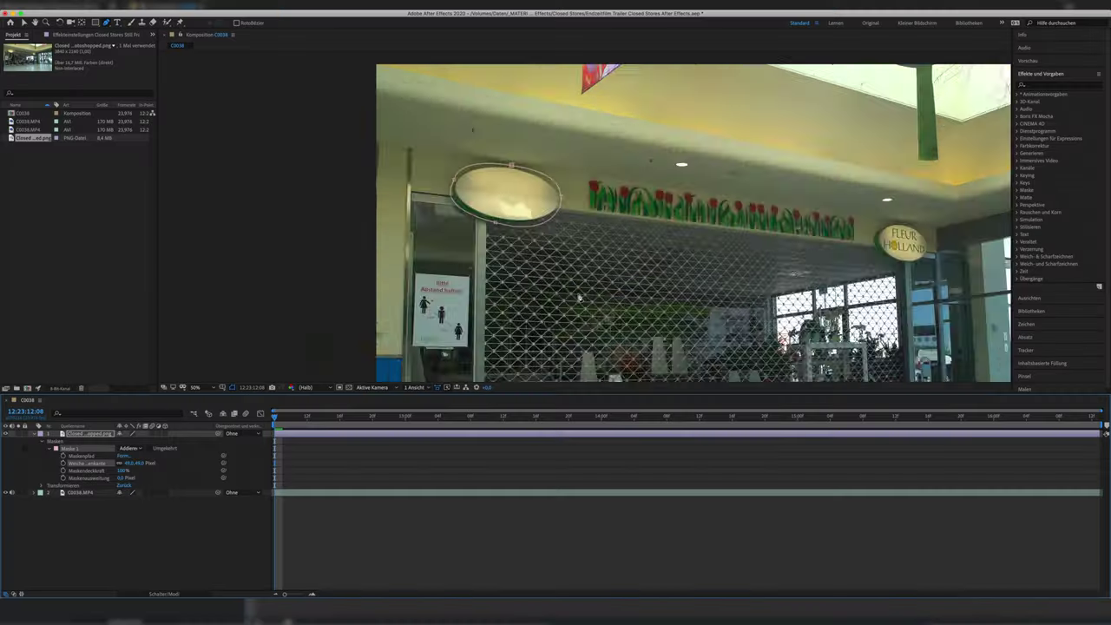
Draw a curved mask around the window reflection and set its feather value
{"action": "scroll", "coordinate": [793, 247], "scroll_direction": "up", "scroll_amount": 2}
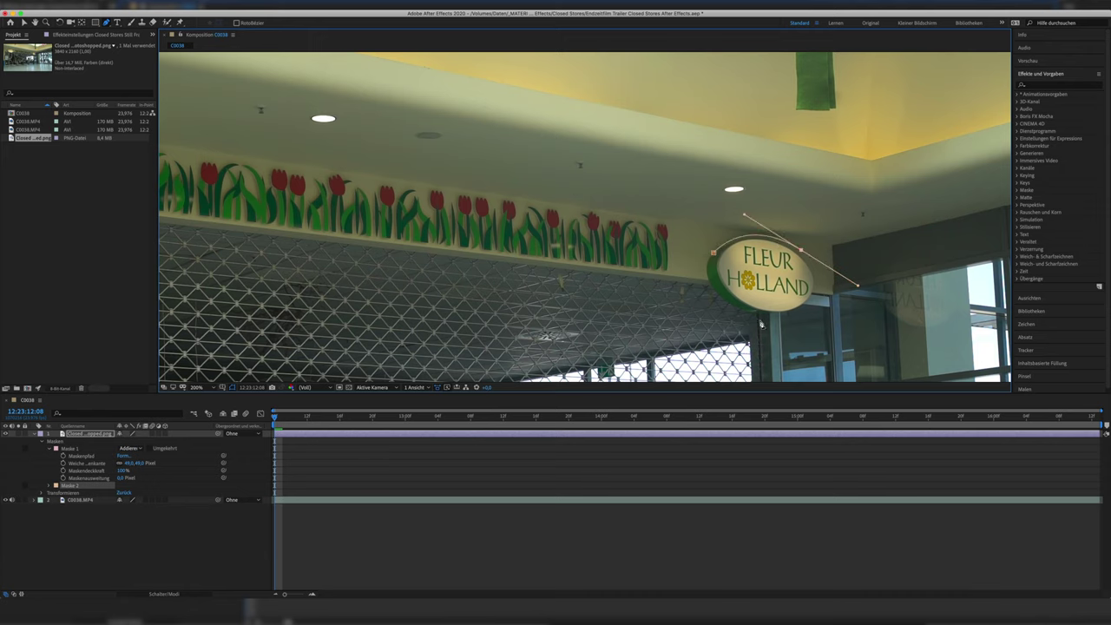
{"action": "scroll", "coordinate": [938, 310], "scroll_direction": "up", "scroll_amount": 2}
{"action": "left_click", "coordinate": [725, 278]}
{"action": "left_click_drag", "start_coordinate": [851, 350], "coordinate": [939, 310]}
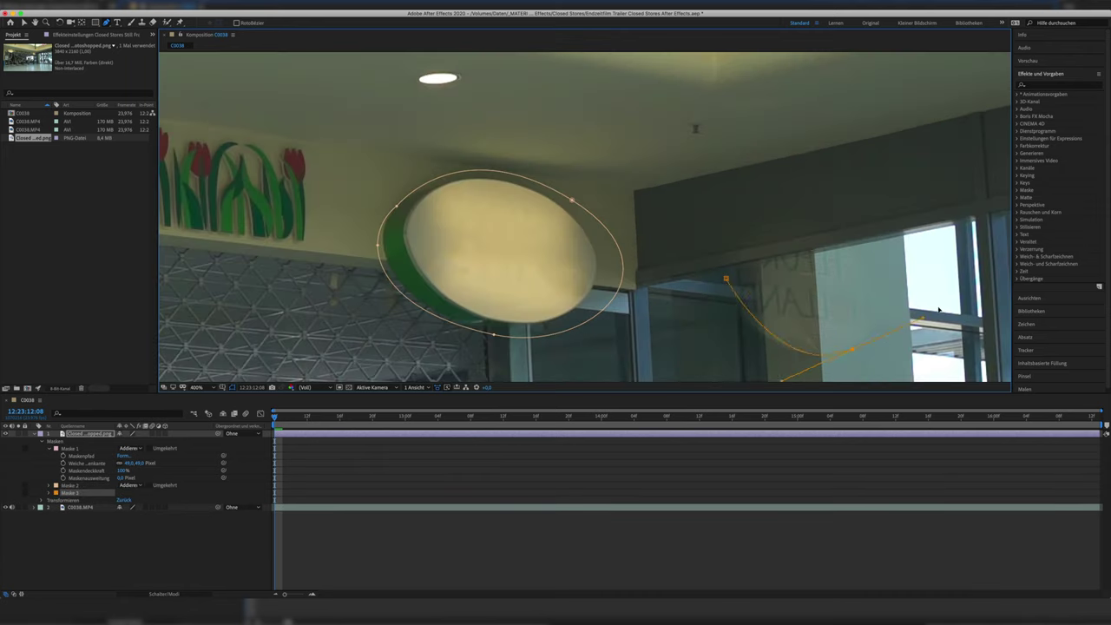
{"action": "scroll", "coordinate": [696, 287], "scroll_direction": "down", "scroll_amount": 5}
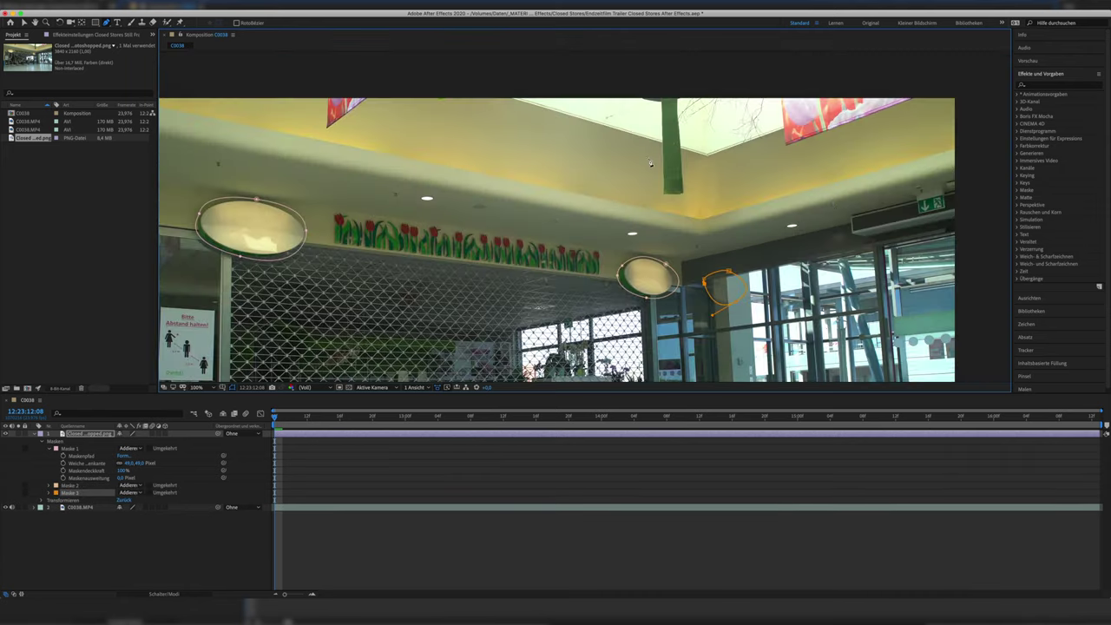
{"action": "left_click", "coordinate": [128, 470]}
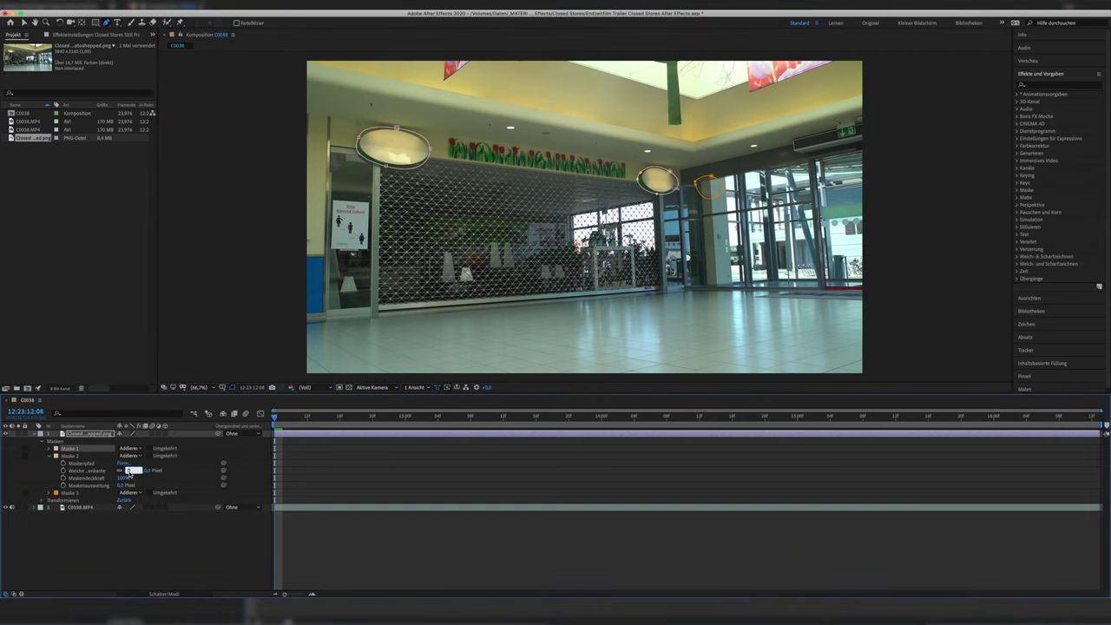
{"action": "key", "text": "Return"}
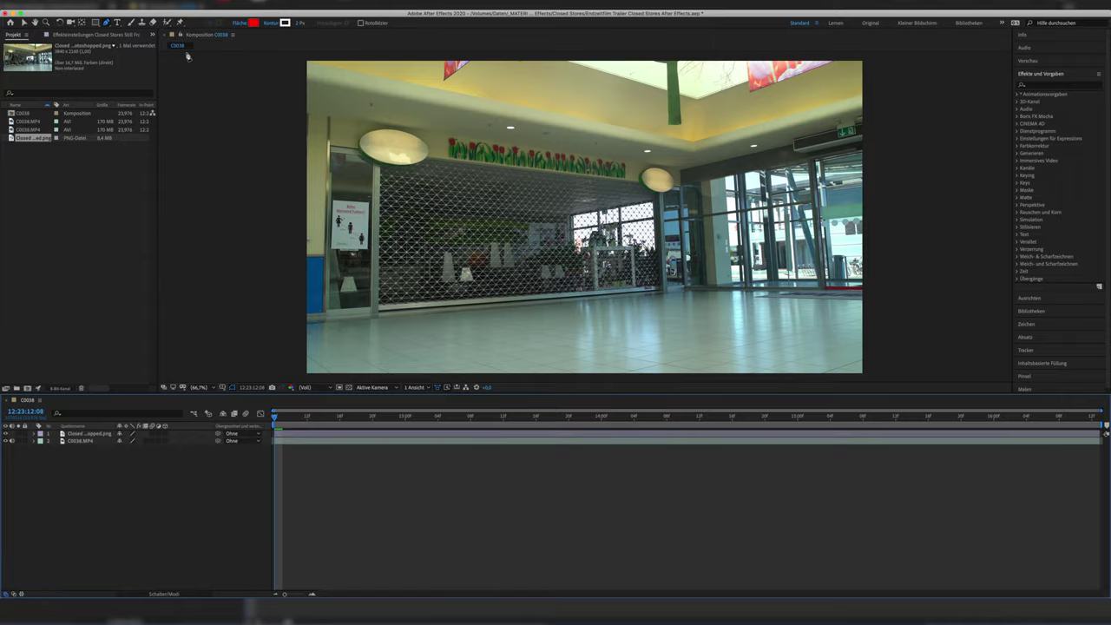
Create green 'Yannick's Blumenladen' text and position it on the left oval sign
{"action": "key", "text": "ctrl+t"}
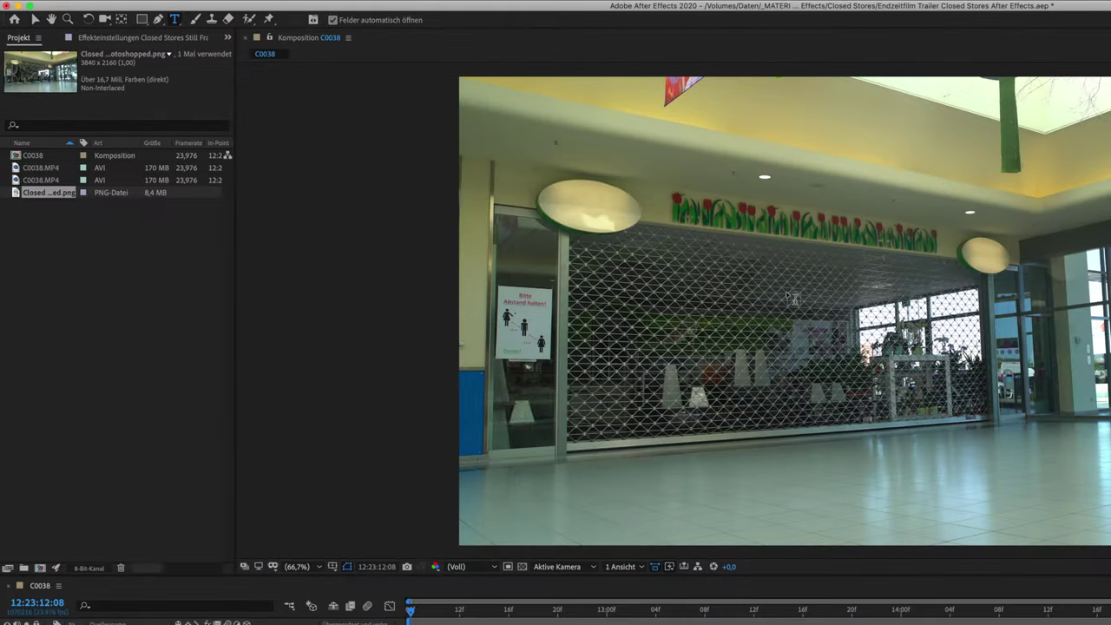
{"action": "left_click", "coordinate": [708, 247]}
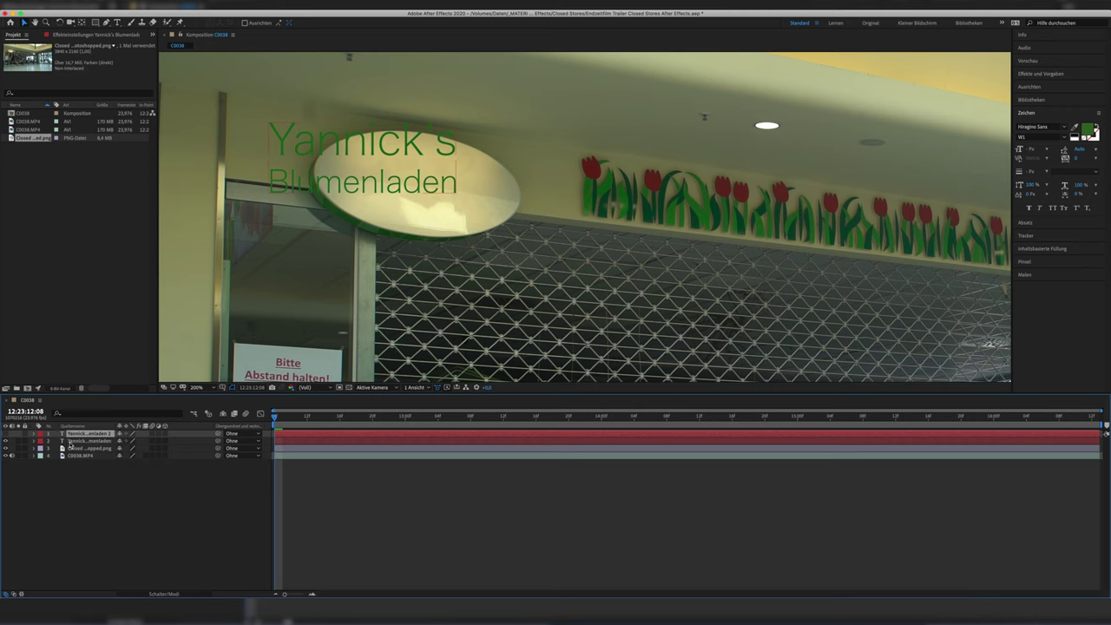
{"action": "left_click", "coordinate": [75, 441]}
{"action": "left_click_drag", "start_coordinate": [398, 171], "coordinate": [493, 185]}
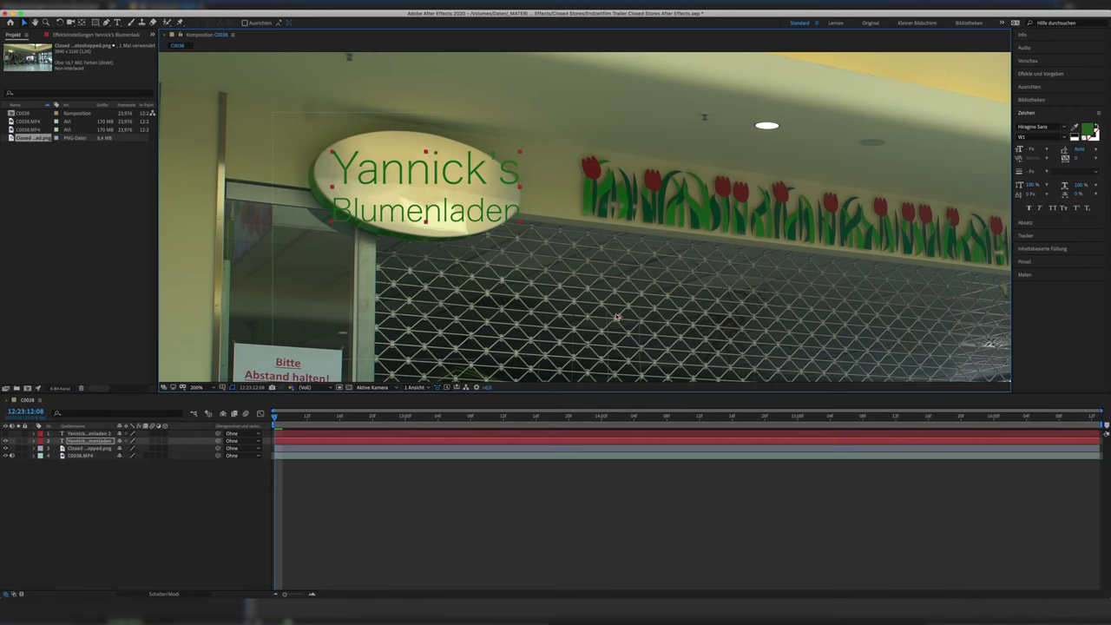
{"action": "left_click_drag", "start_coordinate": [618, 318], "coordinate": [614, 313]}
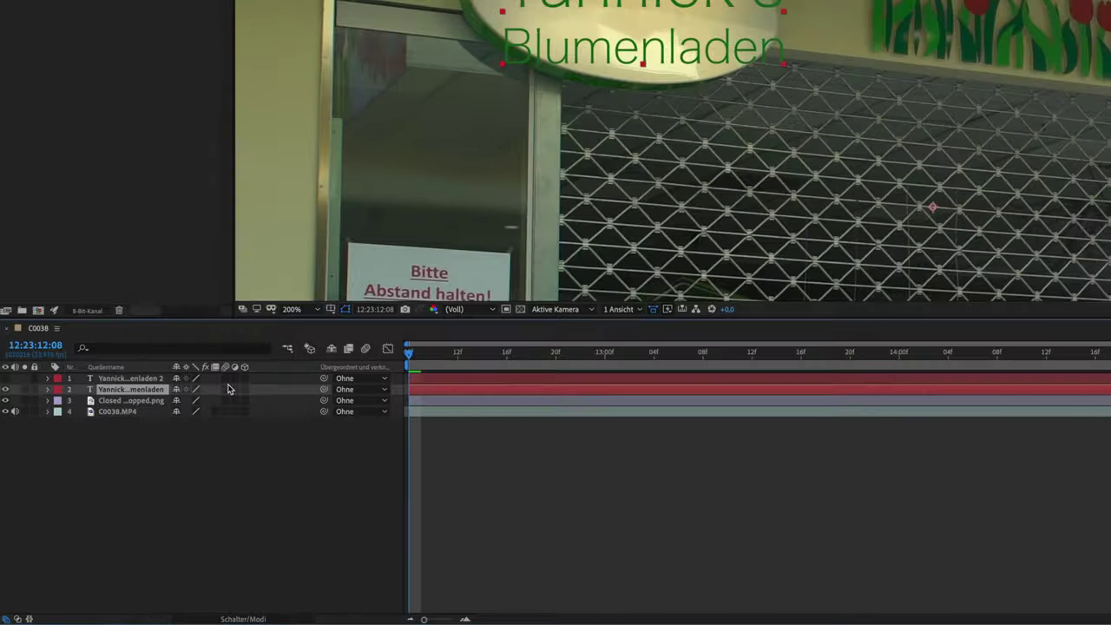
Make the Yannick's Blumenladen text layer 3D and move it into place on the sign
{"action": "left_click", "coordinate": [245, 389]}
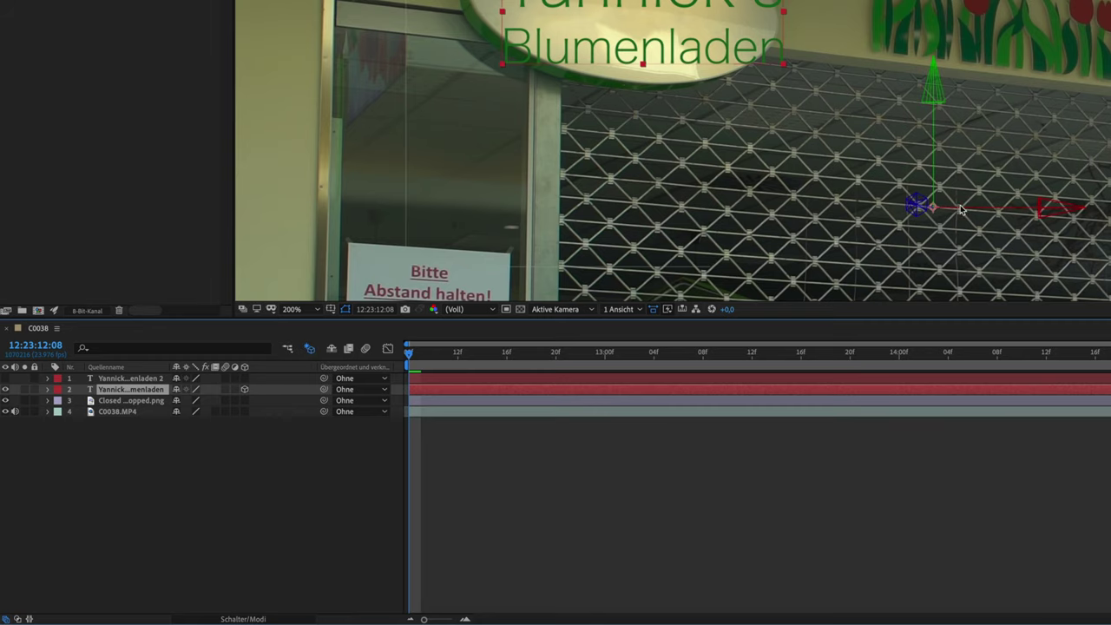
{"action": "left_click_drag", "start_coordinate": [1087, 204], "coordinate": [996, 209]}
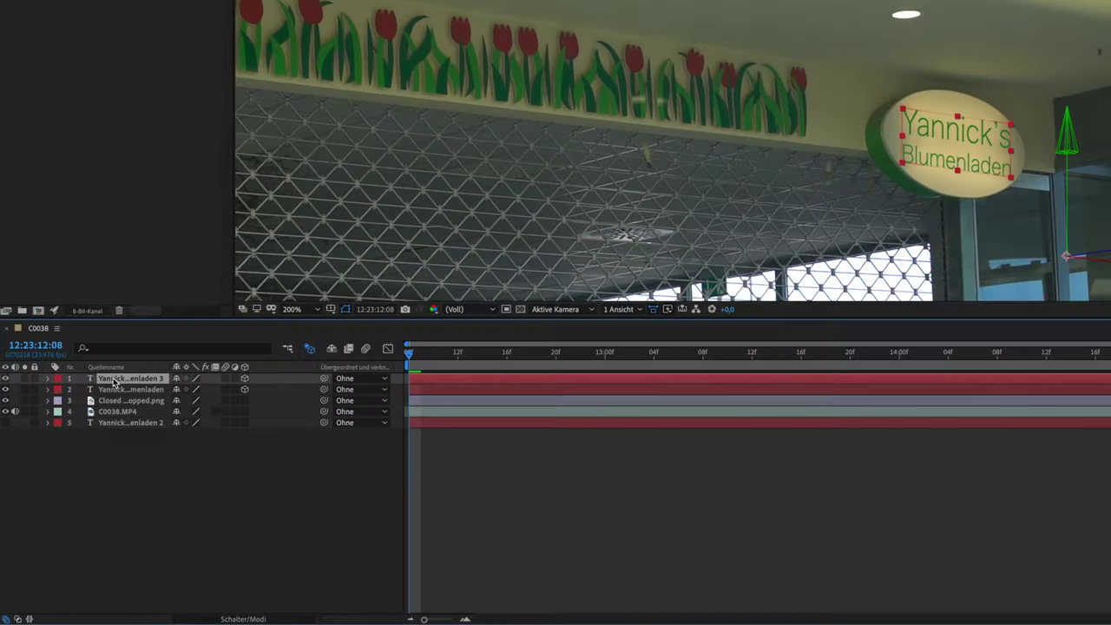
Duplicate the sign text as a reflection layer set to Aufhellen, then duplicate it again
{"action": "key", "text": "ctrl+d"}
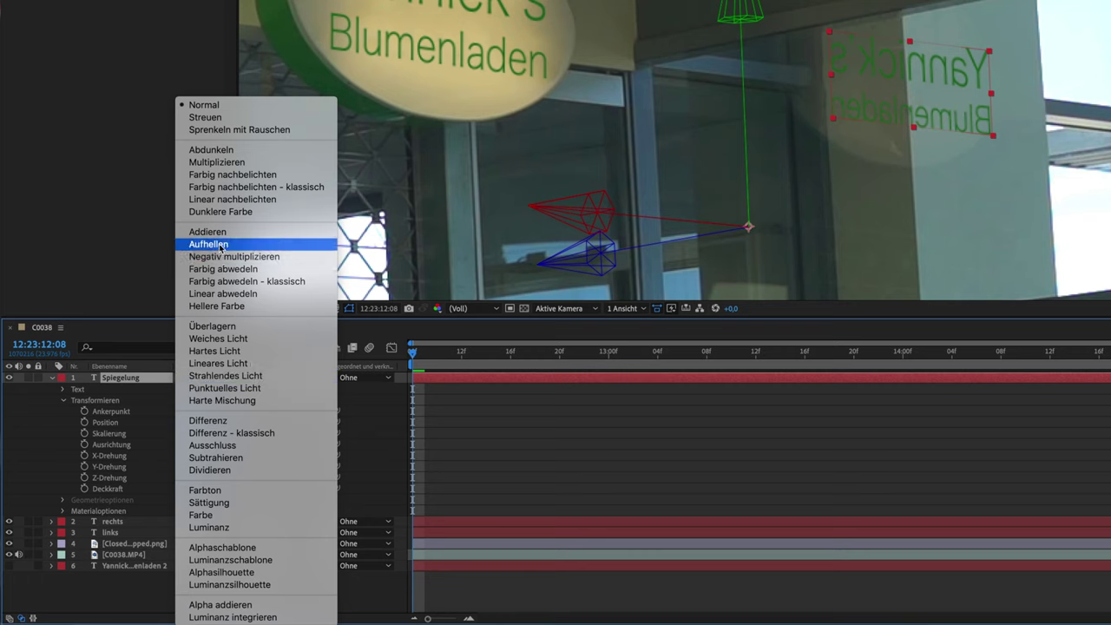
{"action": "left_click", "coordinate": [221, 247]}
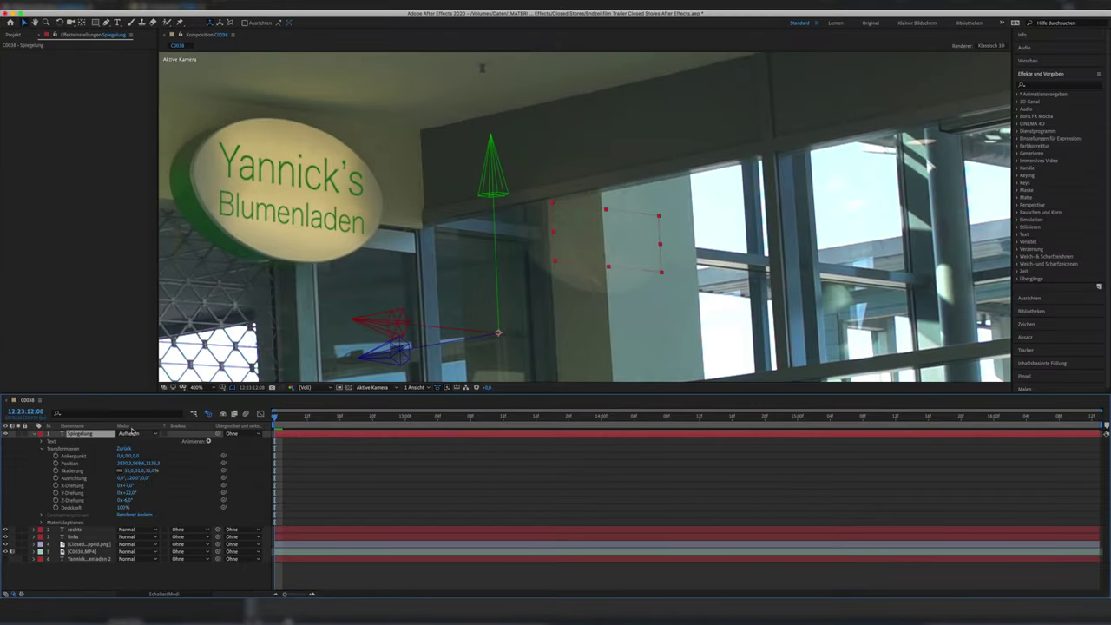
{"action": "key", "text": "super+d"}
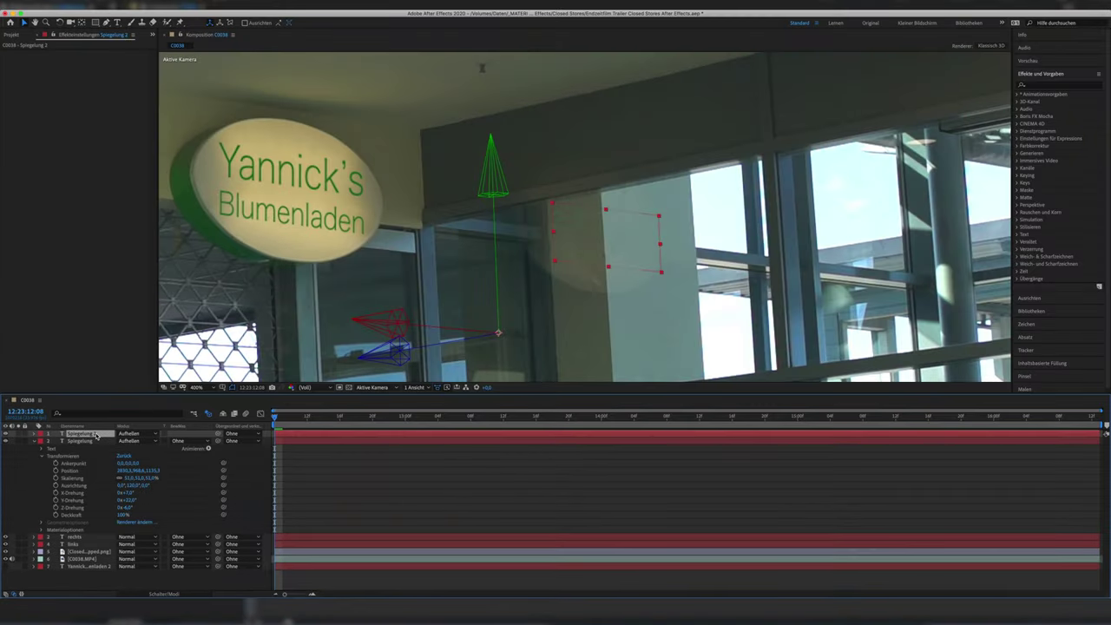